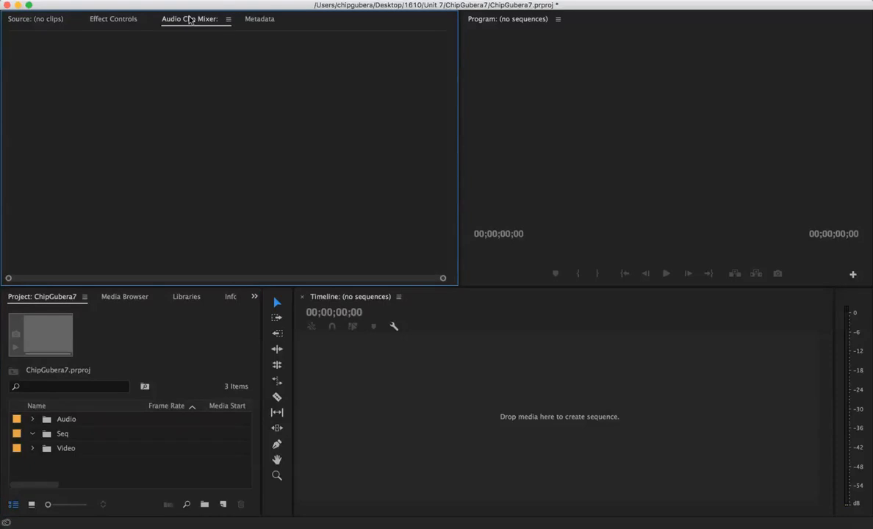
left_click(261, 22)
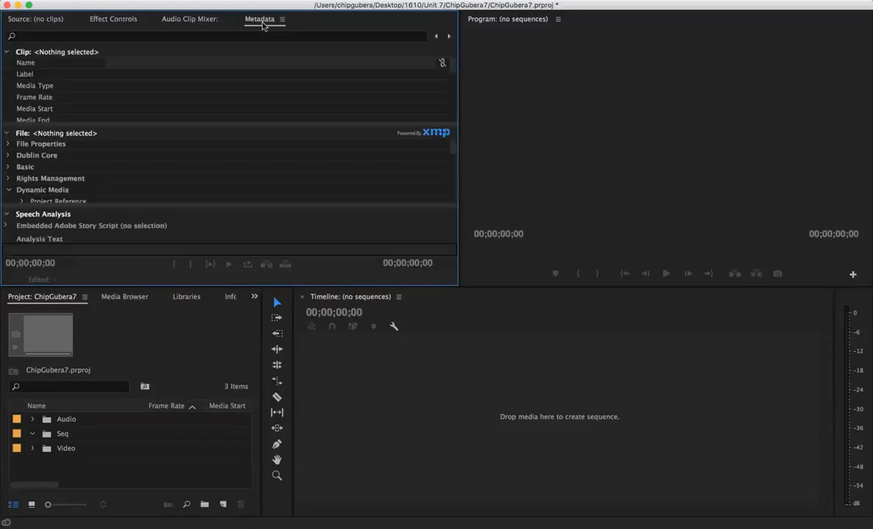
left_click(40, 20)
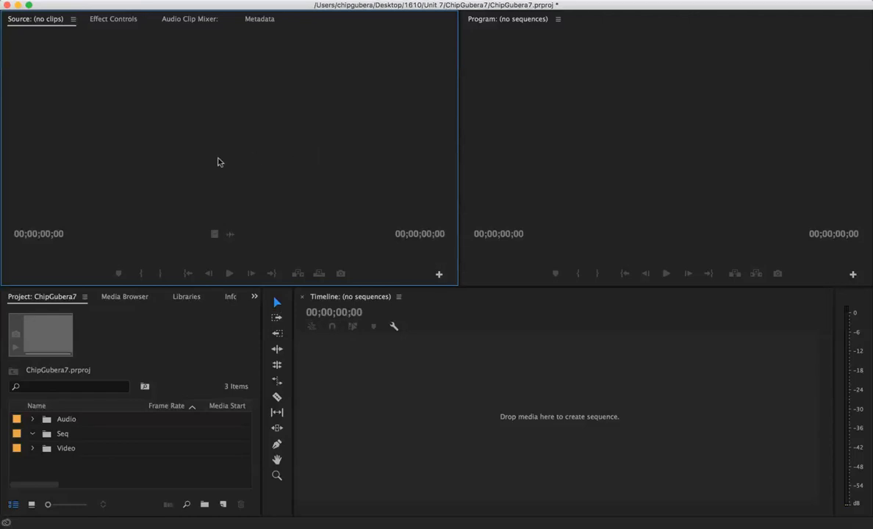
Step: Create a sequence from 2A.mp4 in the Scene 1 bin and delete the clip from its timeline
left_click(33, 451)
scroll(159, 455, "down", 1)
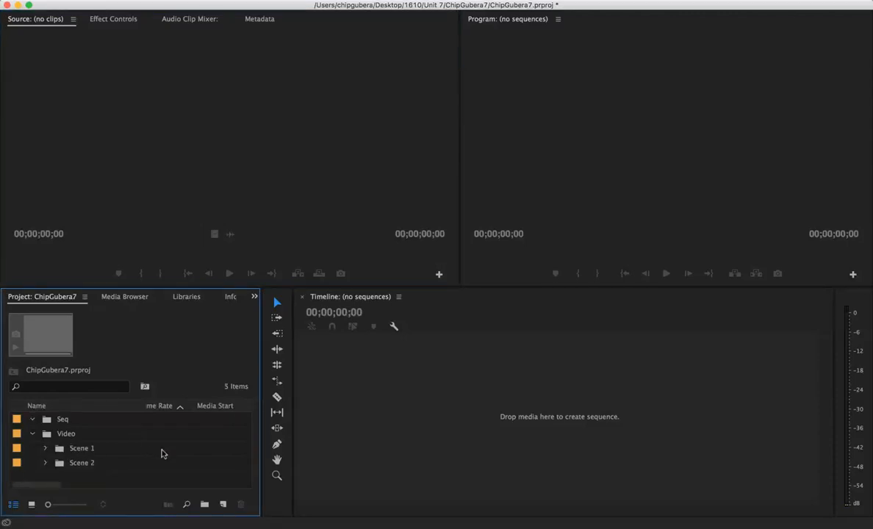
left_click(45, 449)
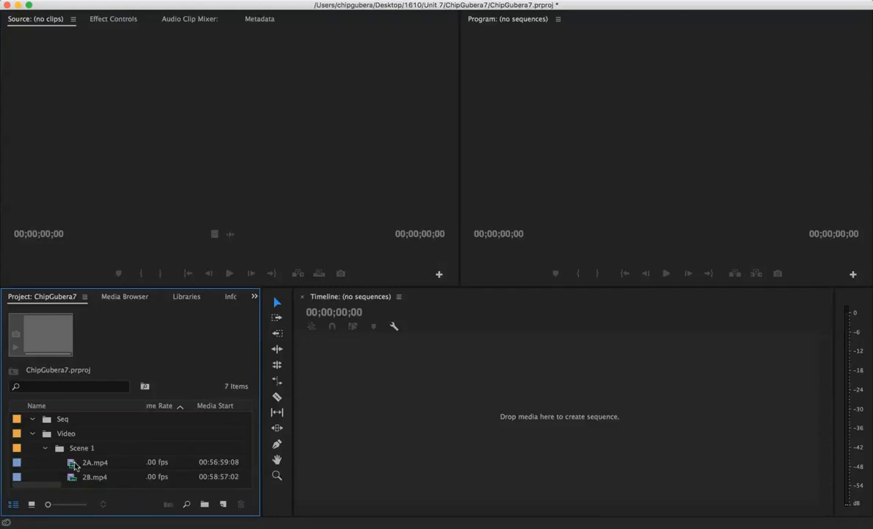
left_click(75, 466)
left_click_drag(75, 466, 385, 468)
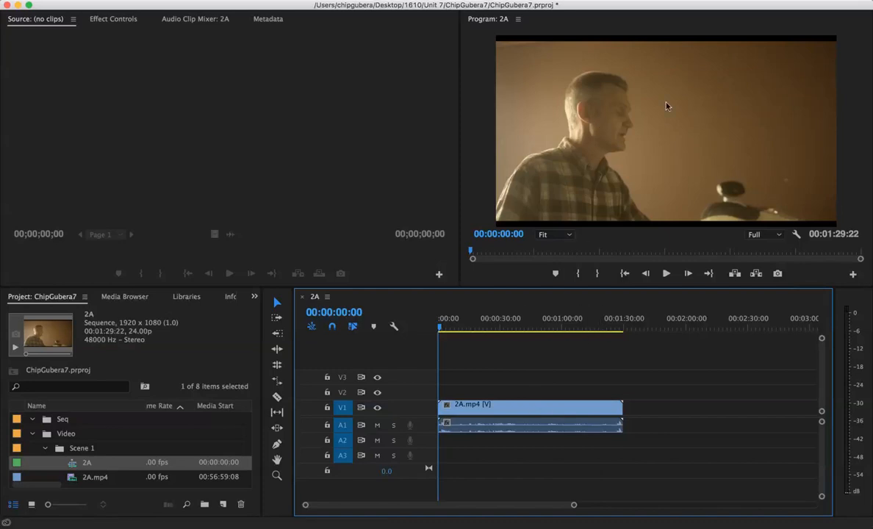
left_click(536, 415)
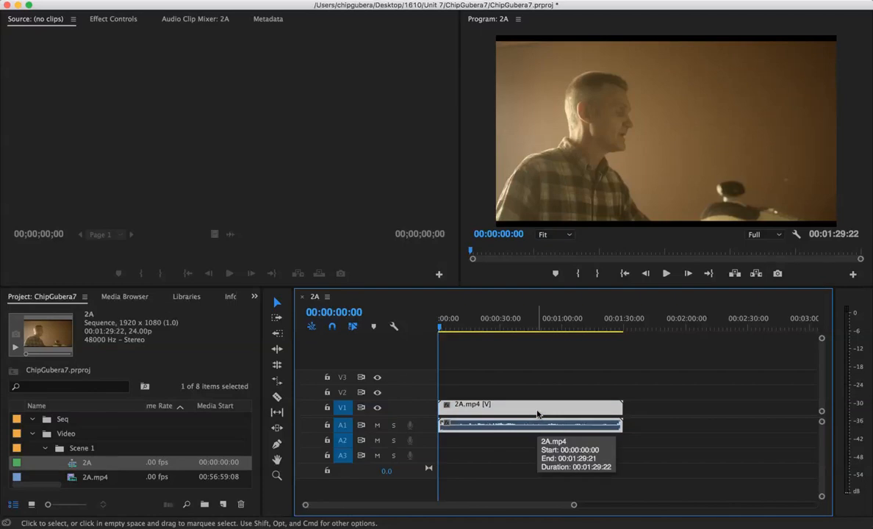
key("Delete")
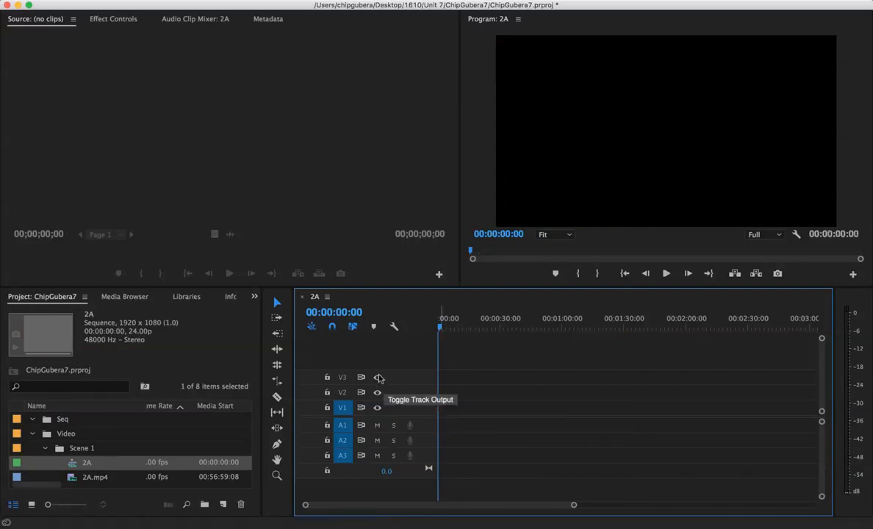
Step: Move the 2A sequence out of the Scene 1 bin into the Seq bin
scroll(101, 464, "down", 3)
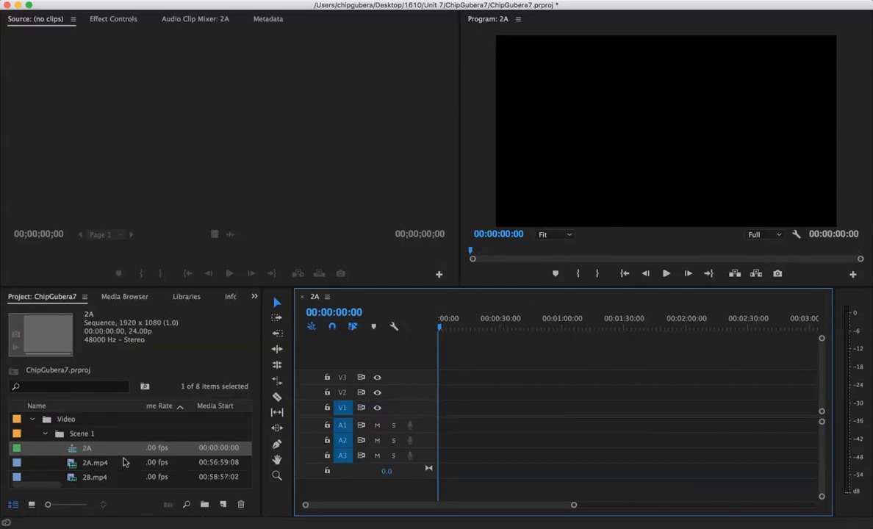
scroll(118, 462, "up", 1)
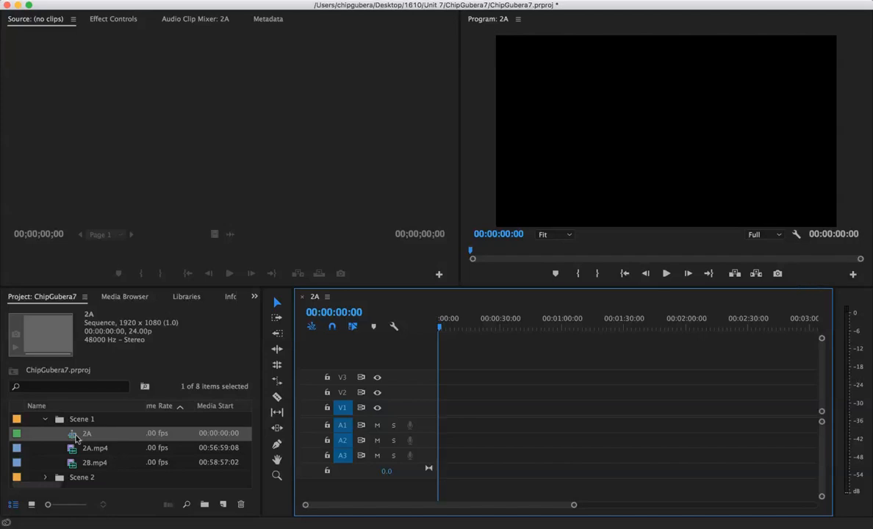
left_click(71, 439)
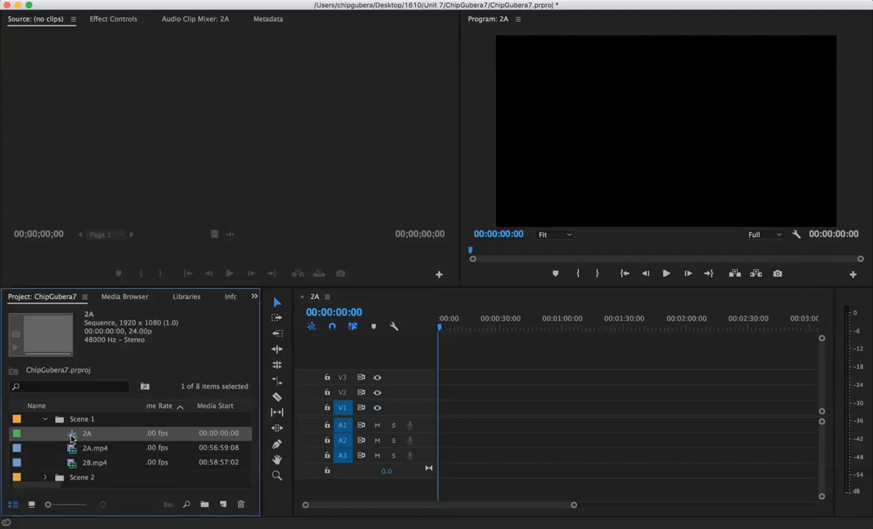
scroll(71, 419, "up", 3)
left_click_drag(58, 434, 46, 436)
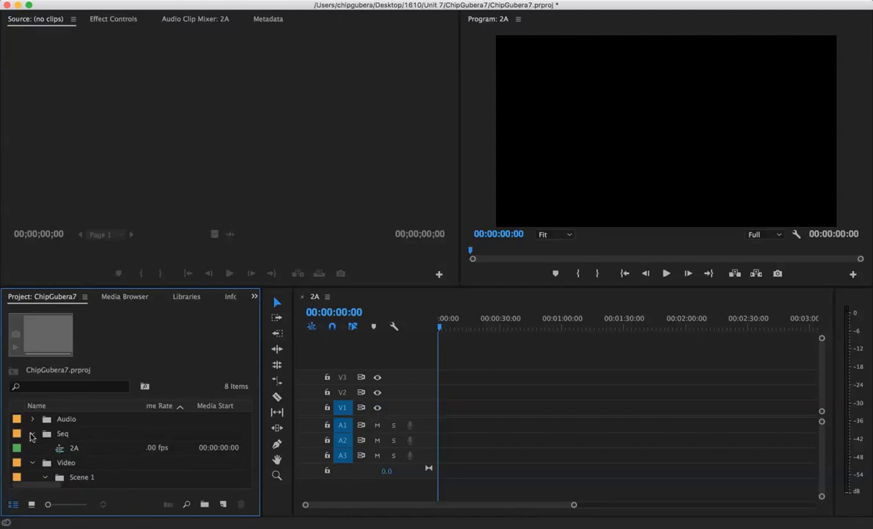
left_click(31, 434)
left_click(32, 434)
Step: Rename the 2A sequence in the Seq bin with the same name as the project
left_click(72, 450)
left_click(73, 449)
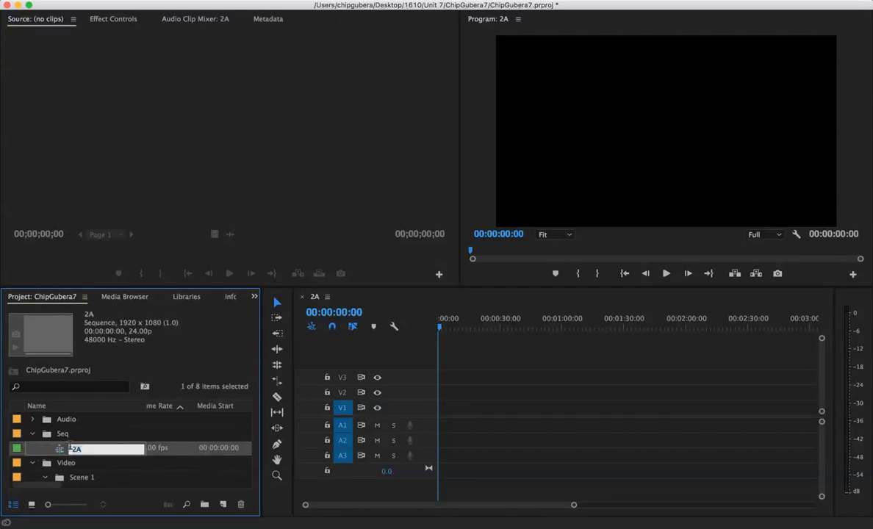
type("ChipGubera7")
key("Return")
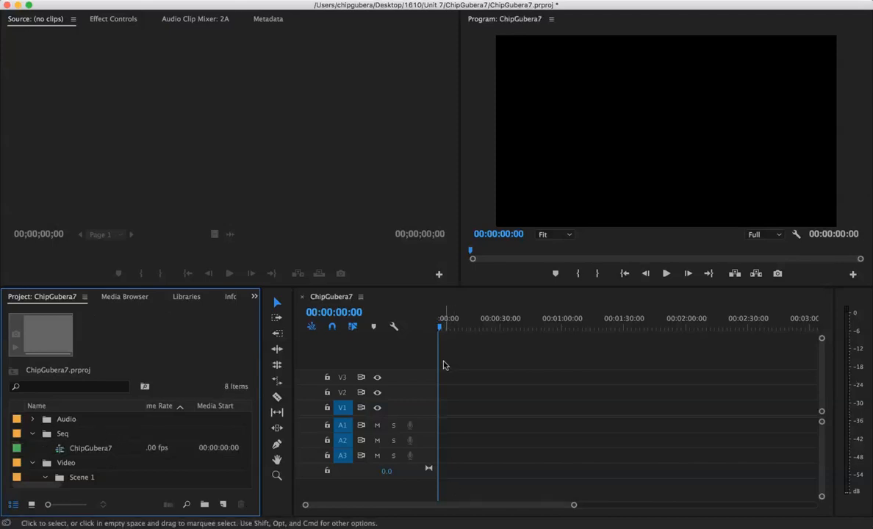
Step: Load 2A.mp4 from the Scene 1 bin into the Source monitor and play its opening section
scroll(112, 442, "down", 2)
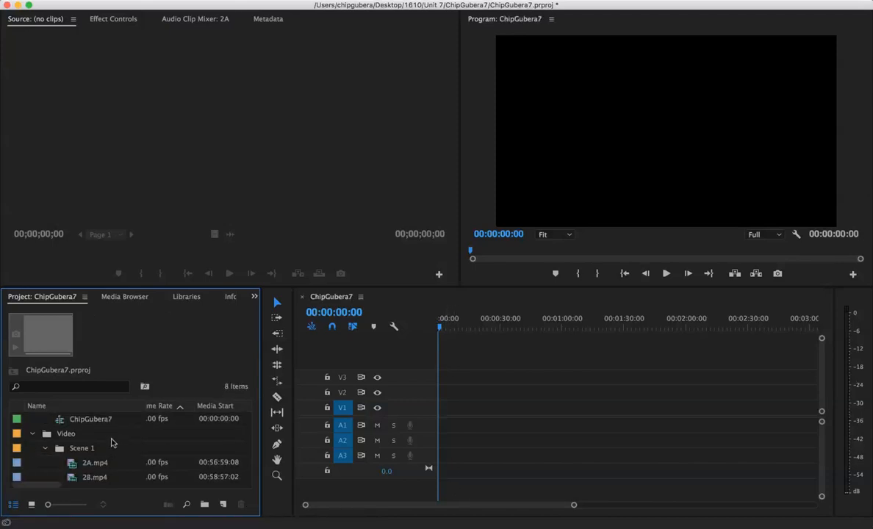
left_click(77, 466)
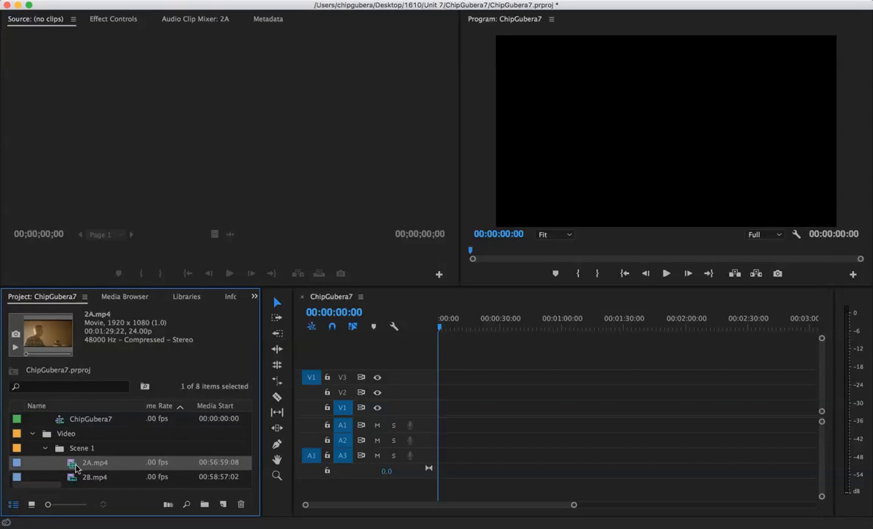
left_click_drag(95, 278, 92, 167)
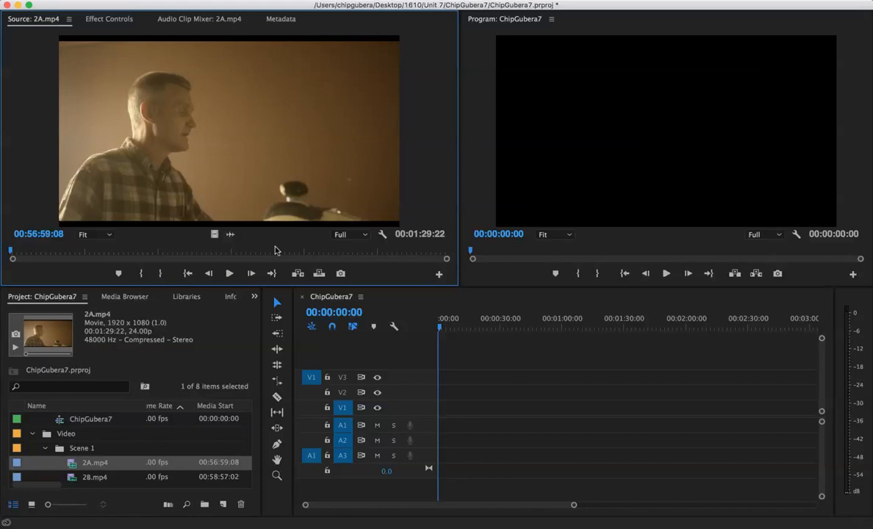
left_click(230, 274)
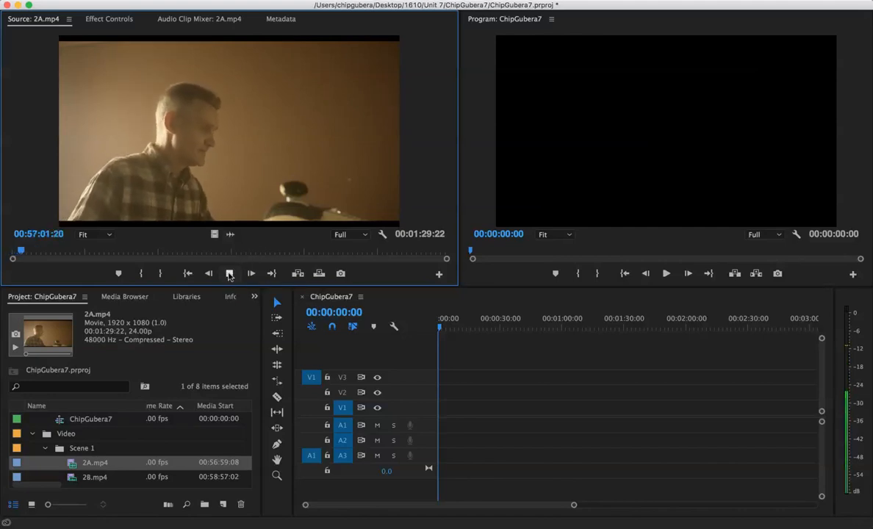
key("XF86AudioRaiseVolume")
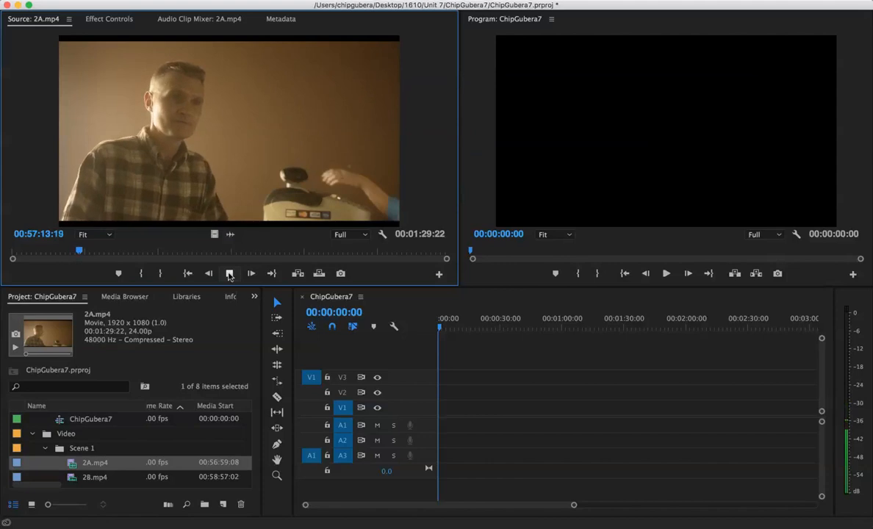
left_click(230, 274)
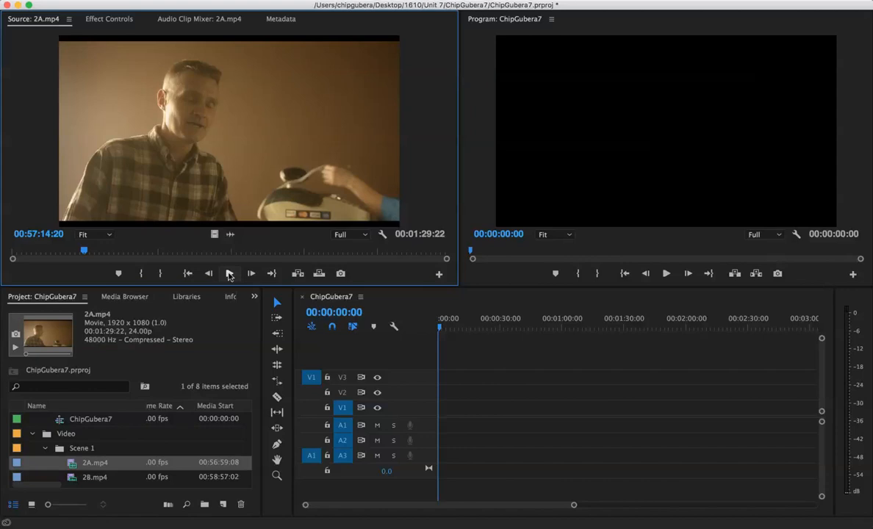
left_click(87, 253)
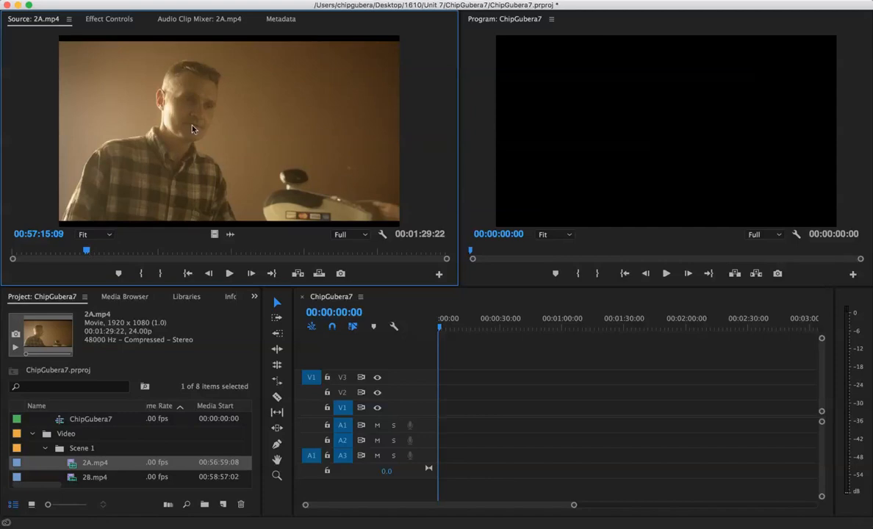
Step: Load 2B.mp4 into the Source monitor and play its opening section
left_click(75, 478)
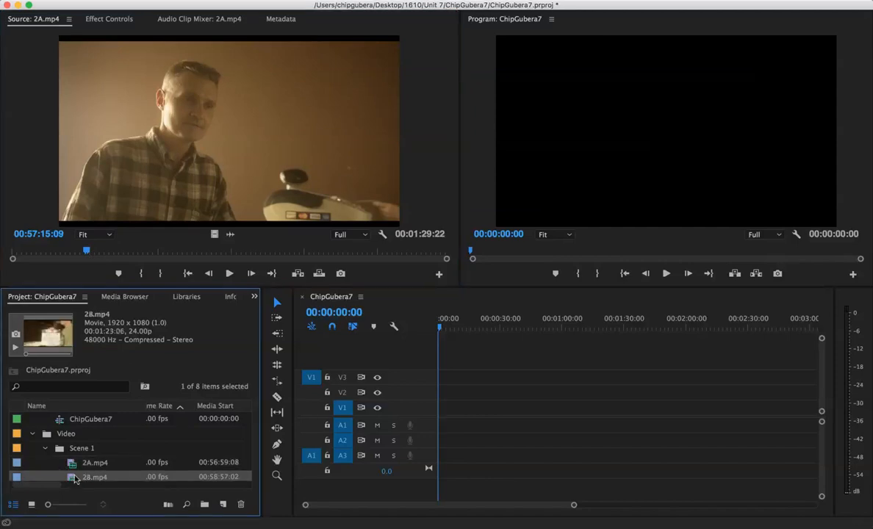
left_click_drag(115, 200, 116, 199)
left_click(230, 274)
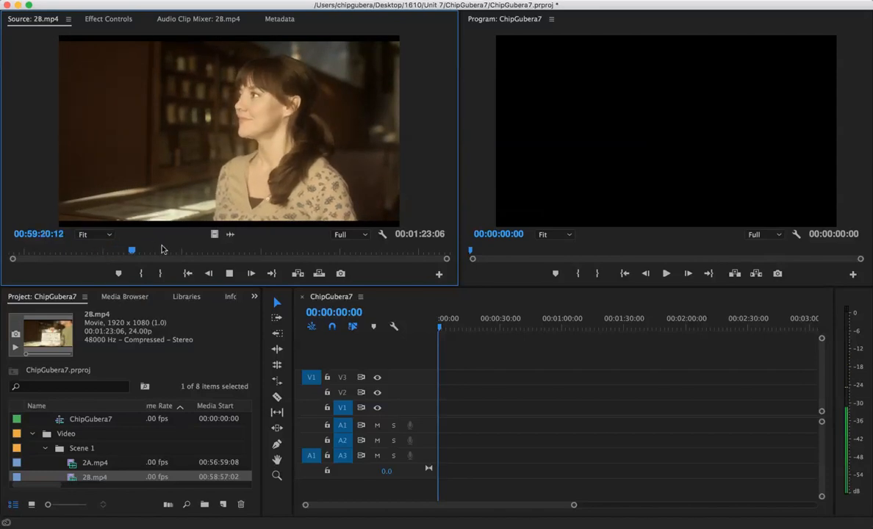
left_click(229, 273)
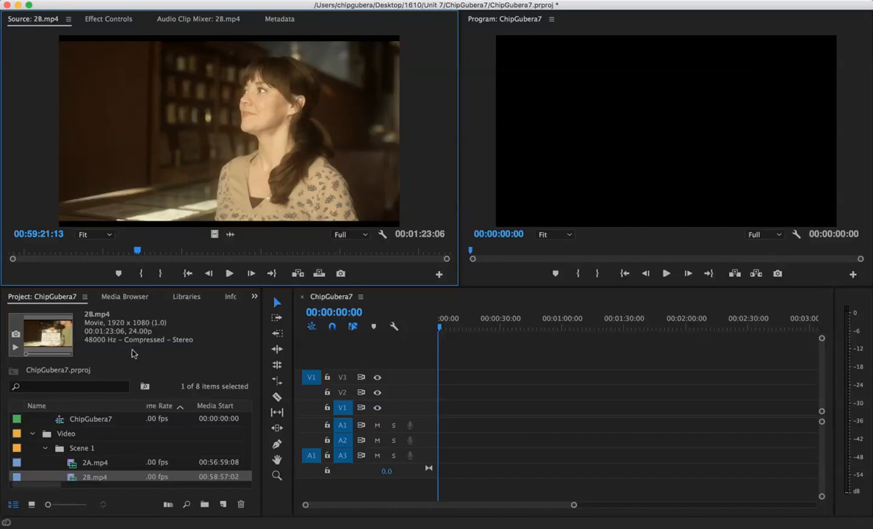
Step: Reload 2A.mp4 into the Source monitor and mark an In point at 00:57:01:05
left_click(85, 463)
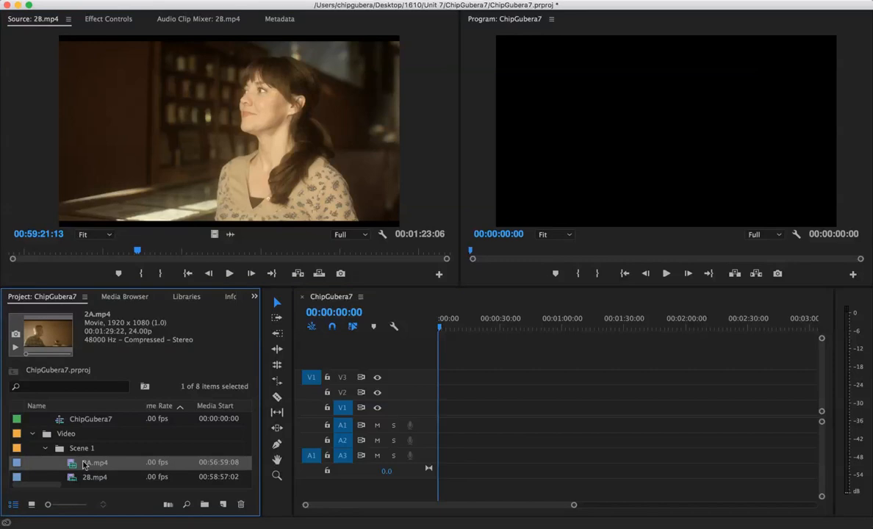
left_click_drag(84, 465, 103, 184)
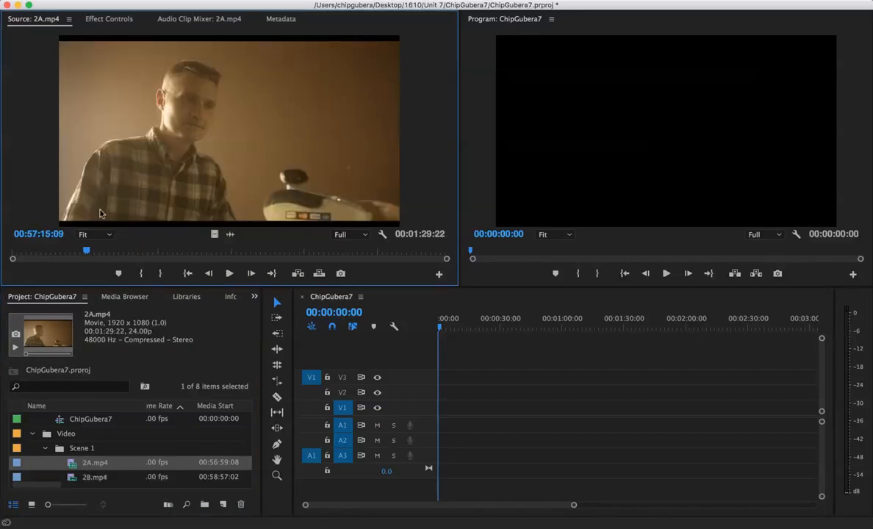
left_click(57, 254)
left_click_drag(57, 254, 11, 250)
key("space")
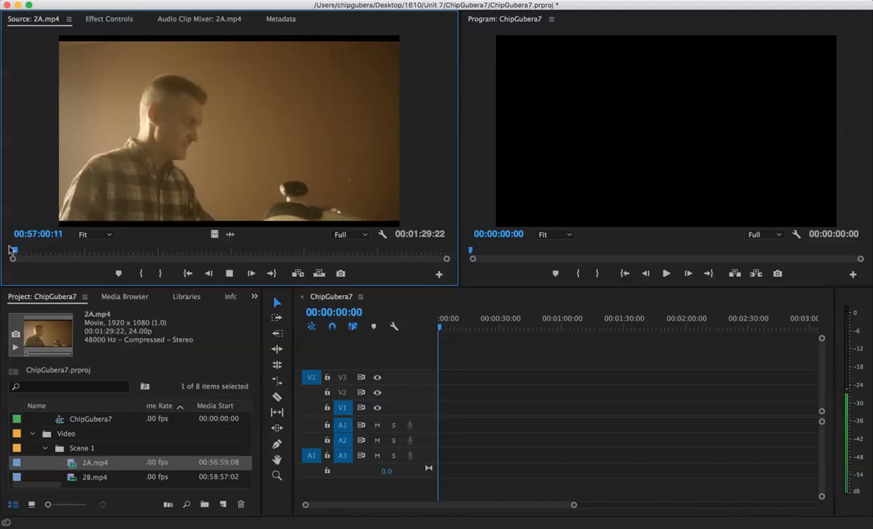
key("space")
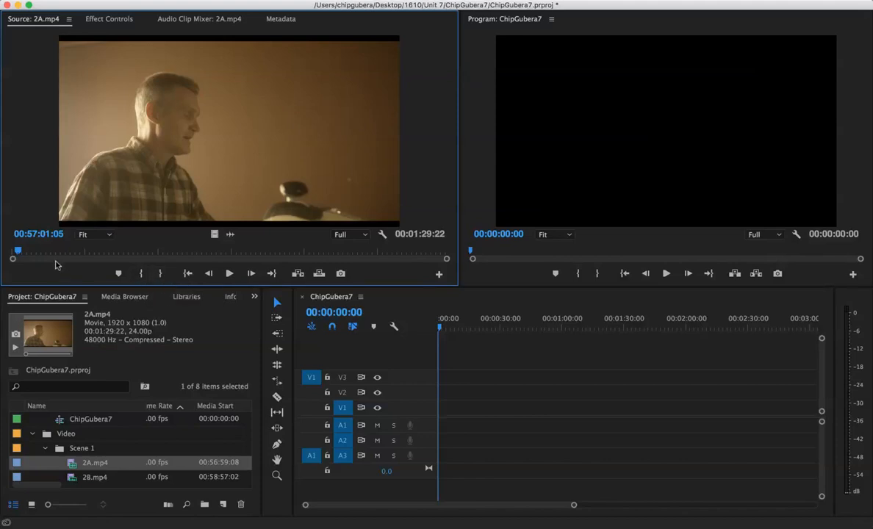
key("i")
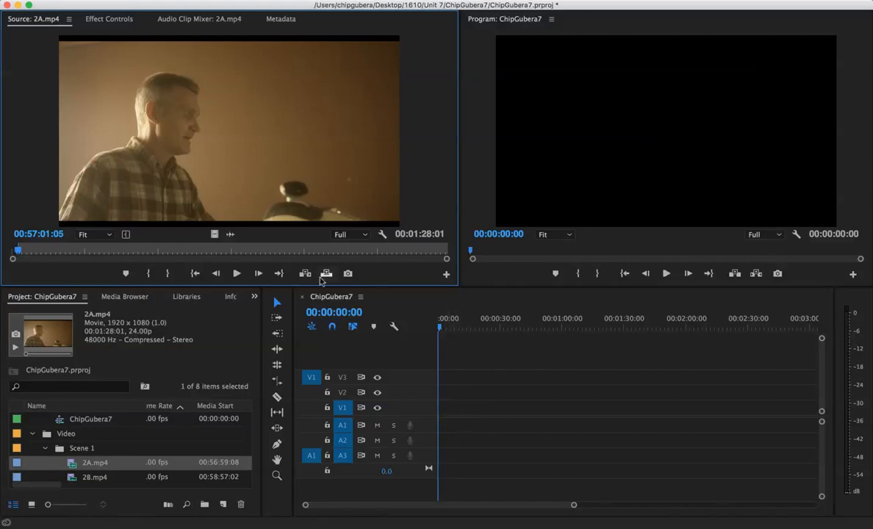
Step: Play 2A.mp4 in the Source monitor from the In point and again from the clip's start to find where the shot should end
key("space")
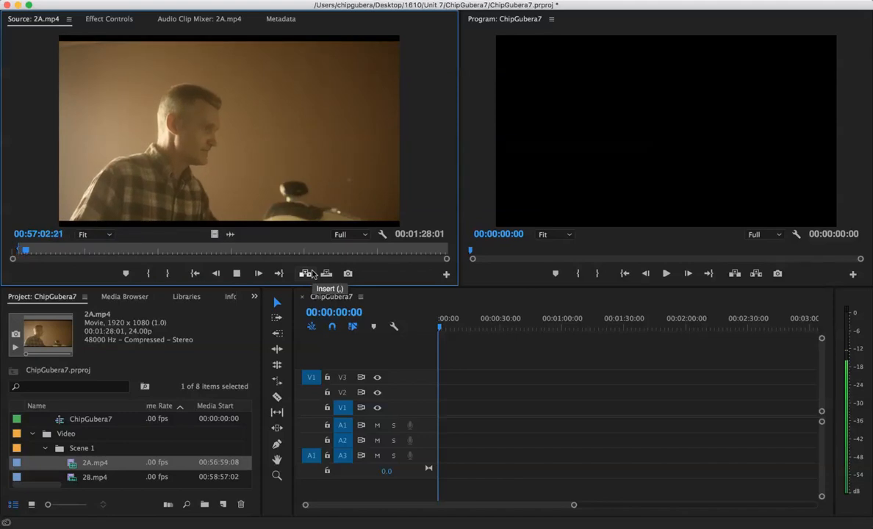
key("space")
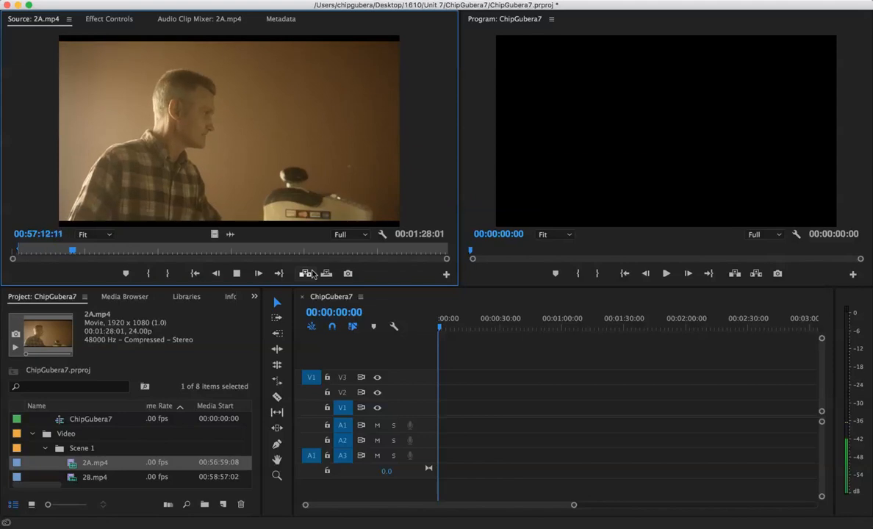
key("space")
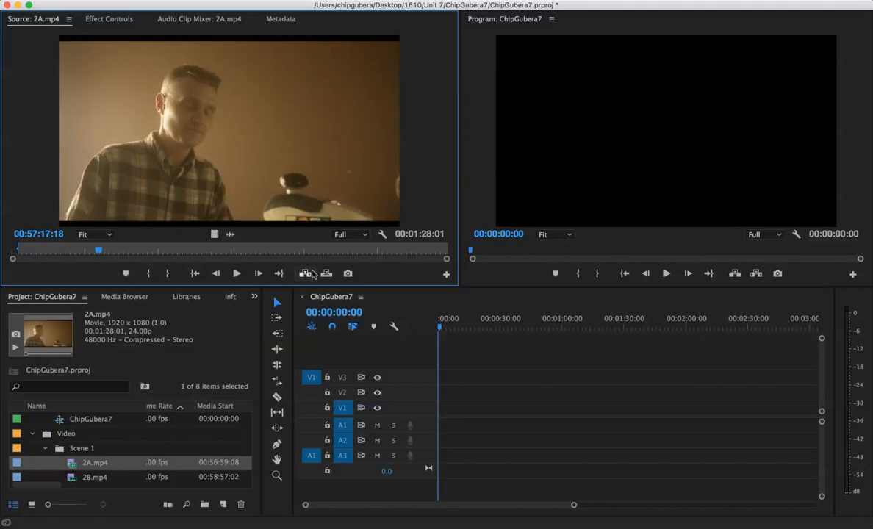
key("Home")
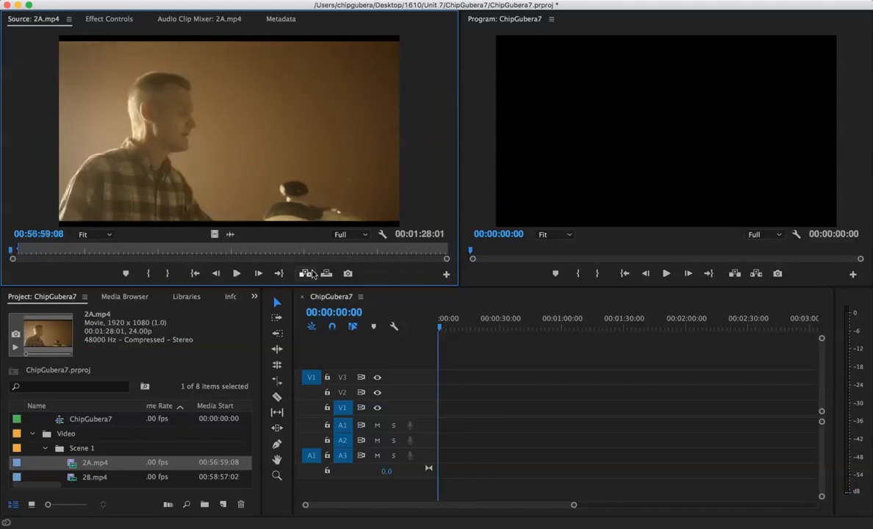
key("space")
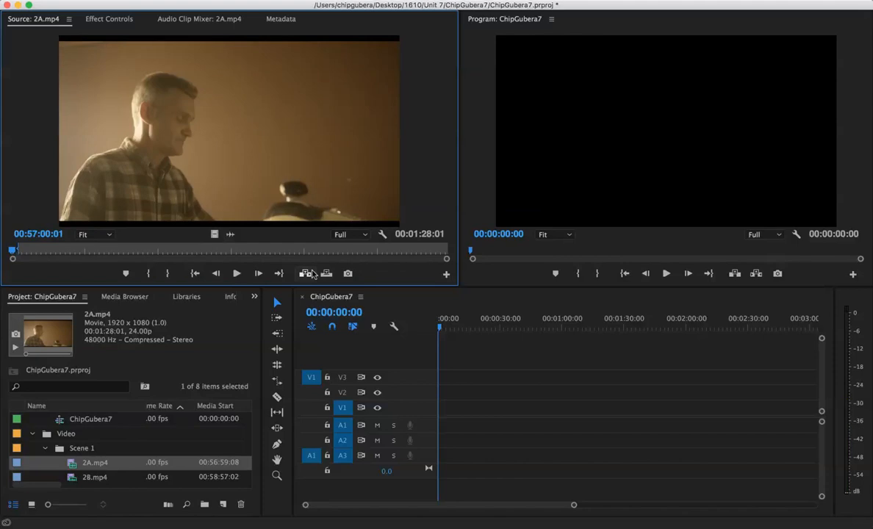
key("space")
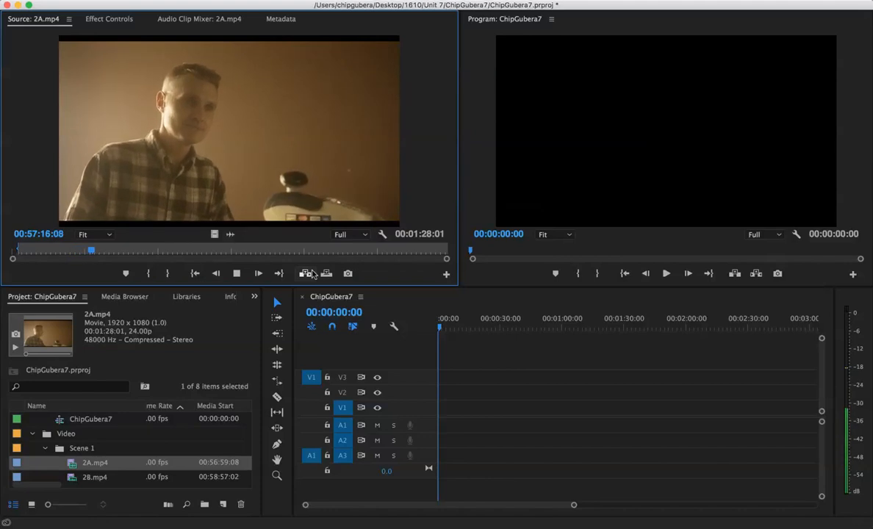
key("space")
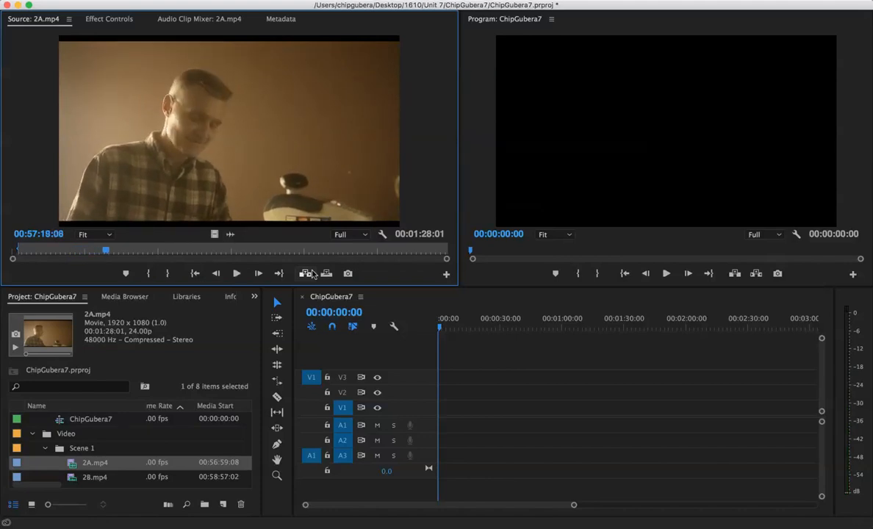
Step: Shuttle 2A.mp4 back in the Source monitor and mark an Out point at 00:57:15:21
key("j")
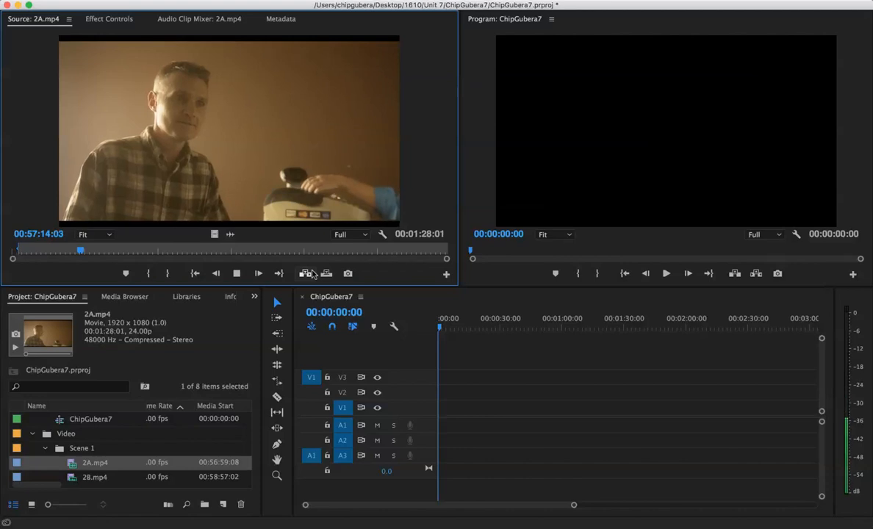
key("l")
key("k")
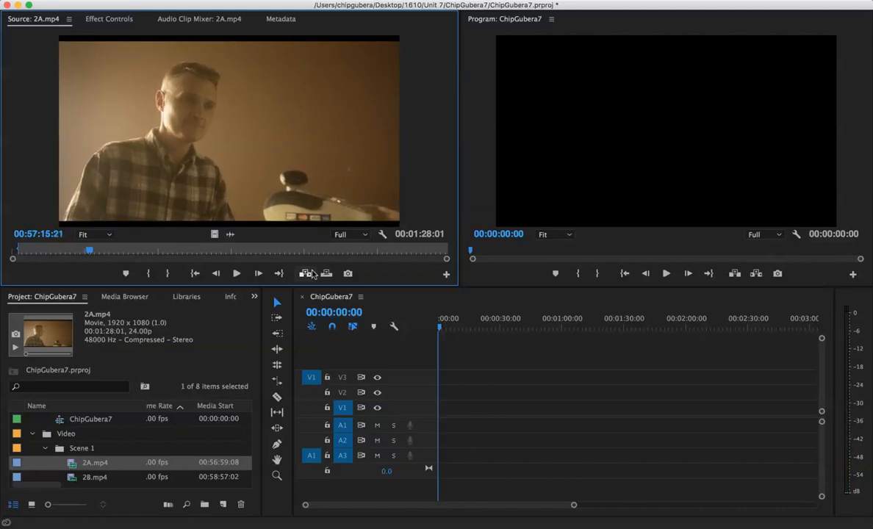
key("o")
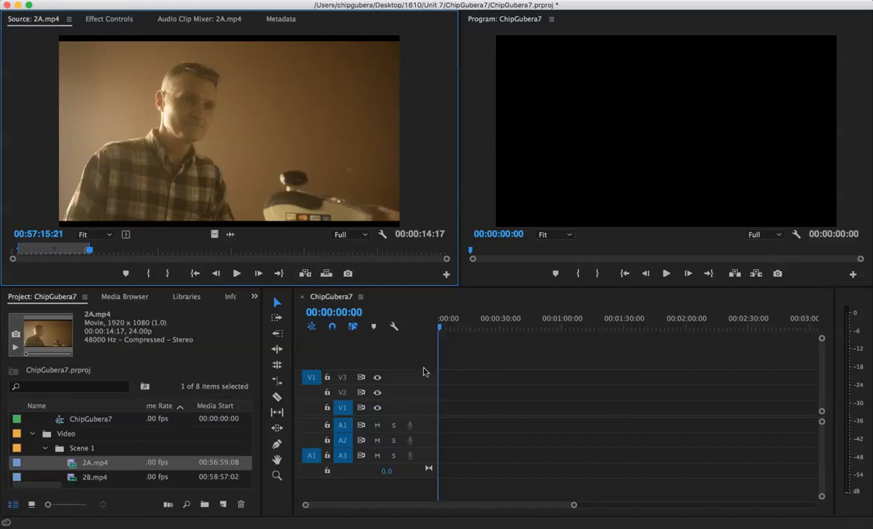
Step: Place the marked 2A.mp4 section at the start of the sequence on V1 and A1, and play its opening
left_click_drag(283, 173, 301, 156)
left_click_drag(231, 234, 315, 205)
left_click_drag(318, 264, 446, 421)
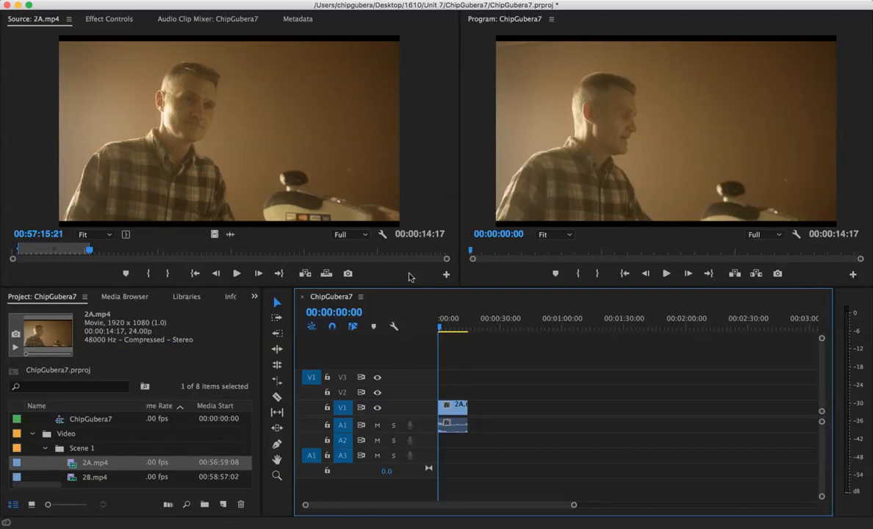
key("space")
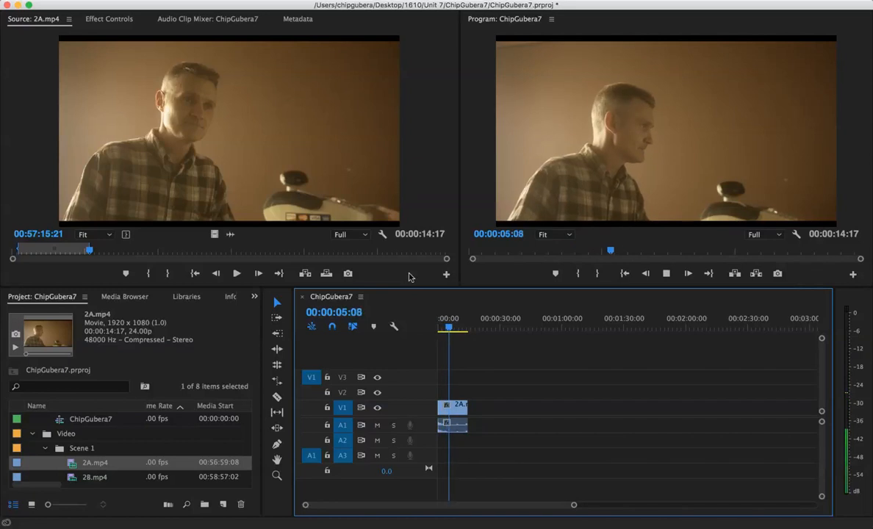
key("space")
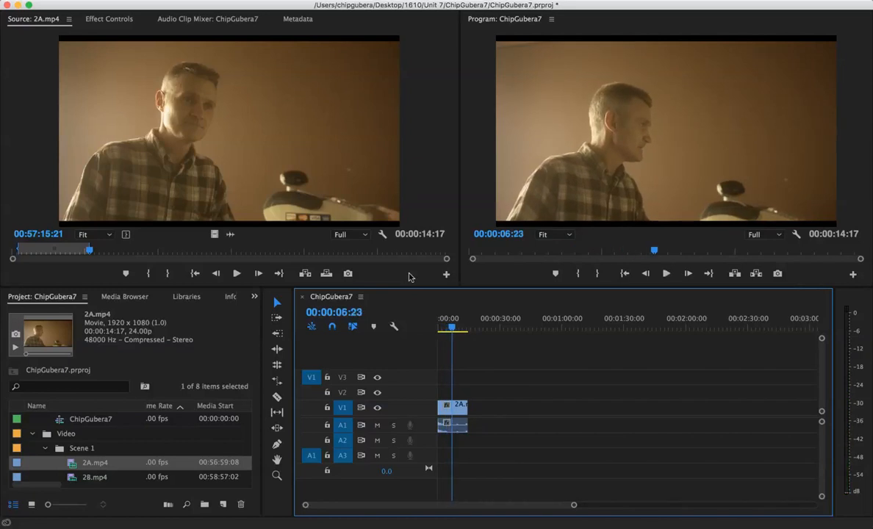
Step: Load 2B.mp4 into the Source monitor, play up to the woman's close shot and mark an In point at about 00:59:15
left_click(69, 476)
left_click_drag(175, 190, 163, 175)
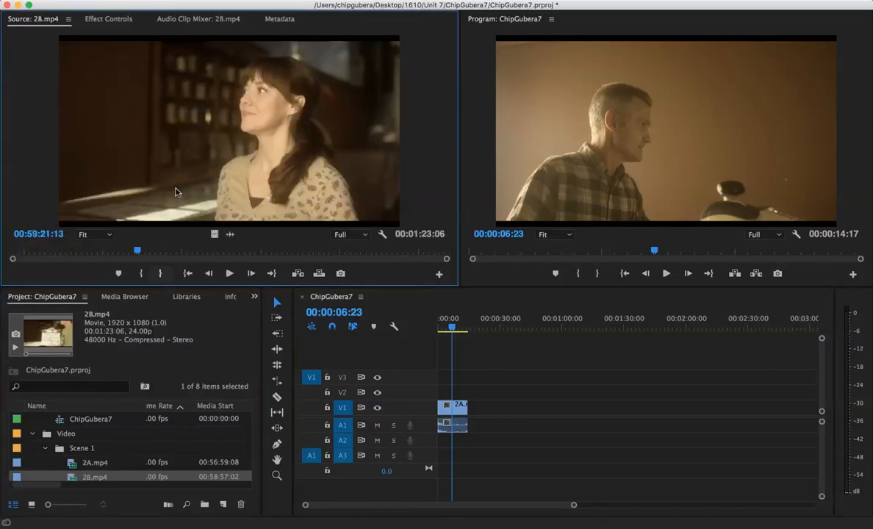
left_click(39, 256)
key("space")
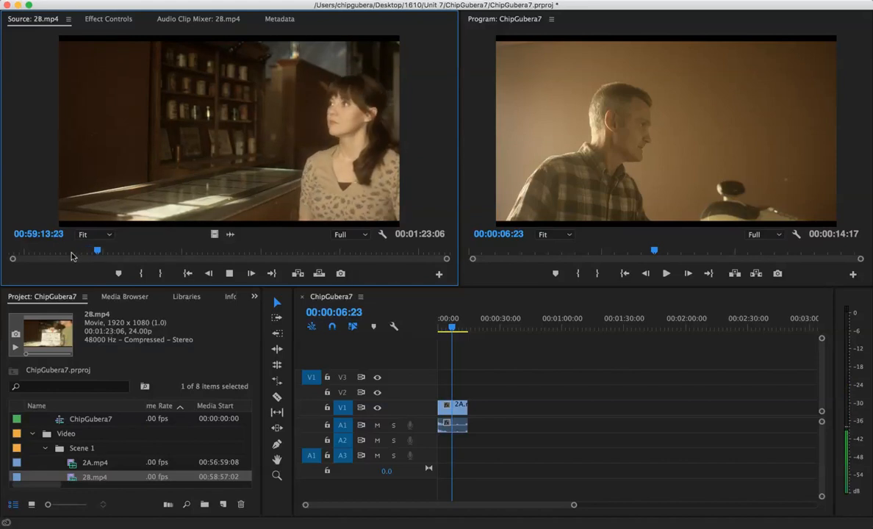
key("k")
key("j")
key("k")
key("i")
Step: Mark an Out point in 2B.mp4 at 00:59:17:12 for a 00:00:02:03 selection
key("l")
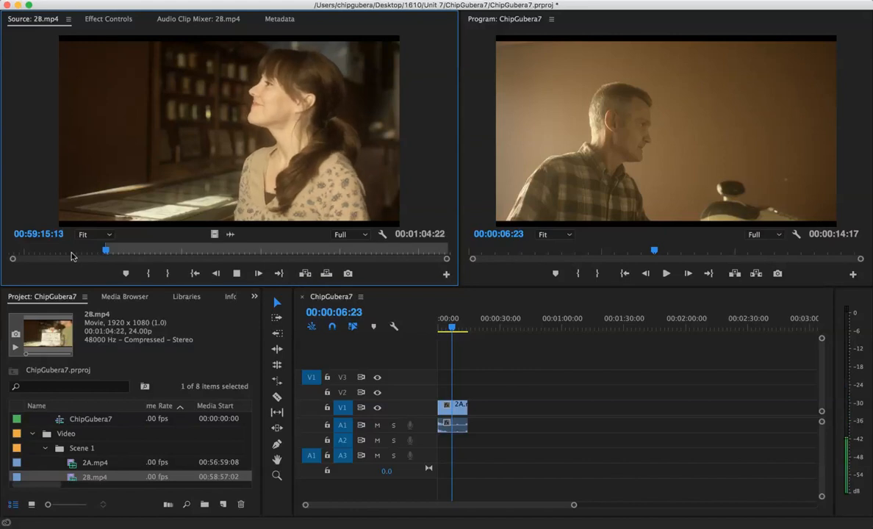
key("k")
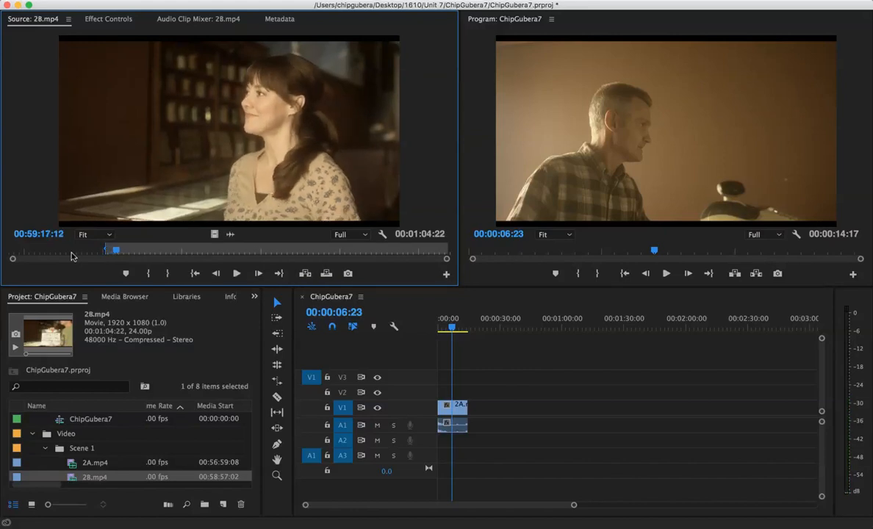
key("o")
Step: Try placing the marked 2B.mp4 section directly after the 2A clip on V1 and A1, and undo the edit
left_click_drag(214, 168, 478, 417)
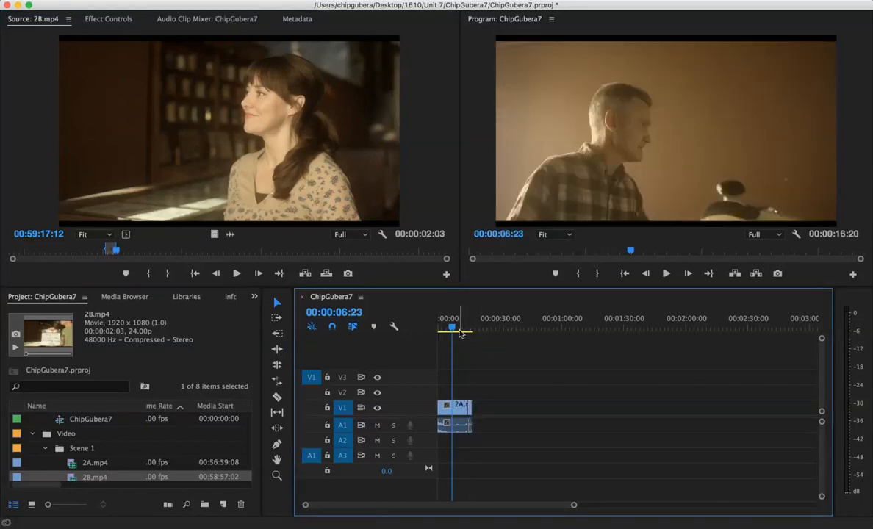
key("space")
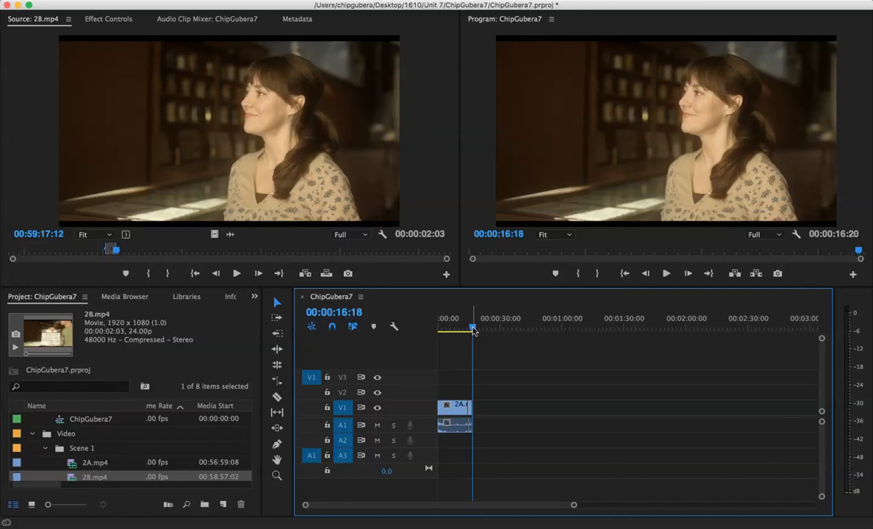
key("cmd+z")
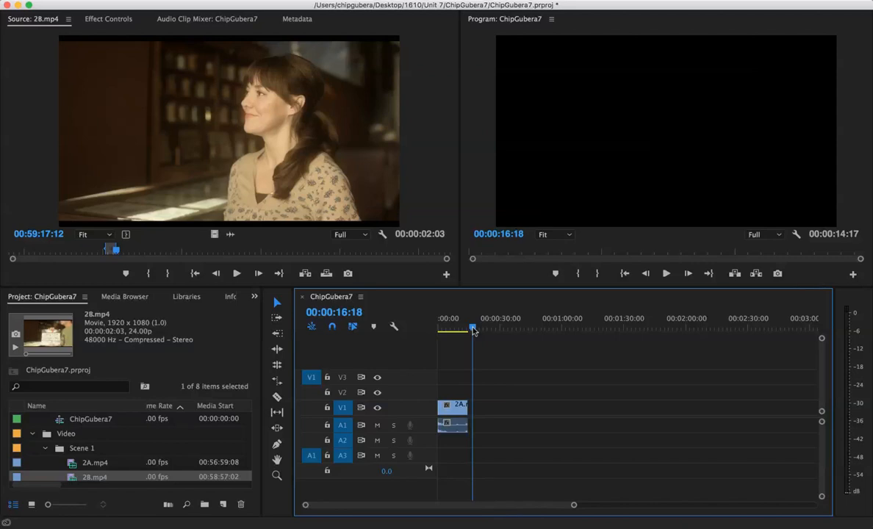
Step: Move the playhead to the end of the 2A clip in the sequence and mark an In point at 00:00:14:16
left_click_drag(474, 330, 469, 331)
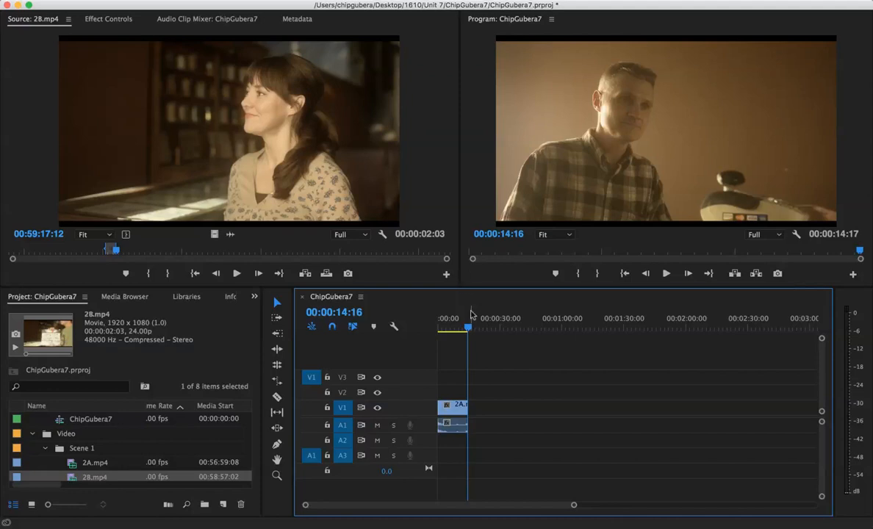
key("i")
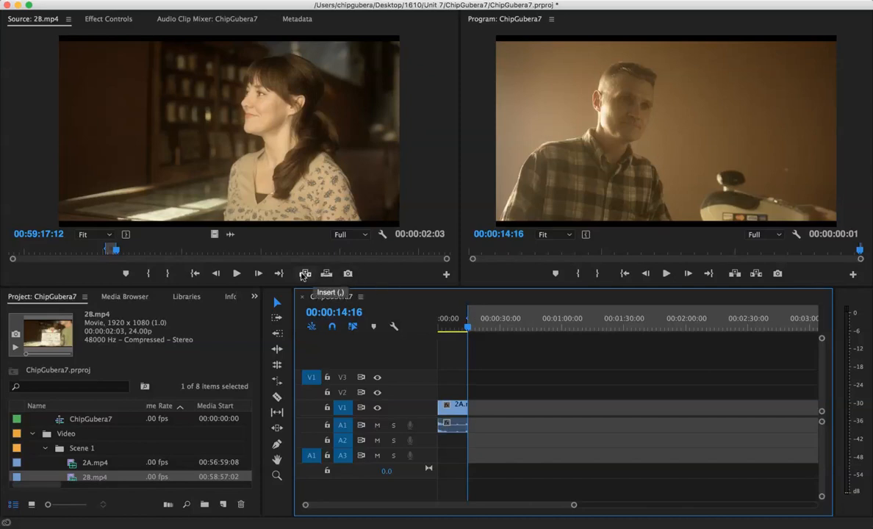
Step: Try overwriting the marked 2B.mp4 section onto V3 and A3 at the sequence's In point, and undo the edit
left_click(327, 274)
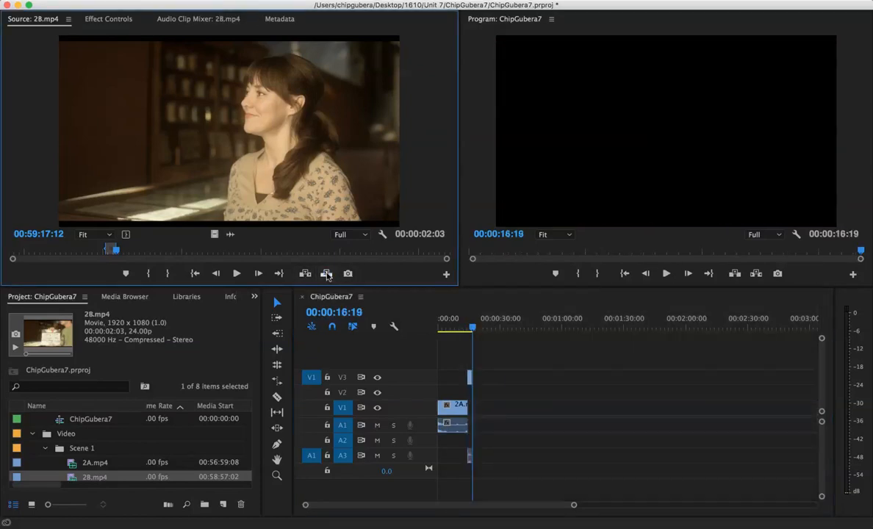
left_click(457, 324)
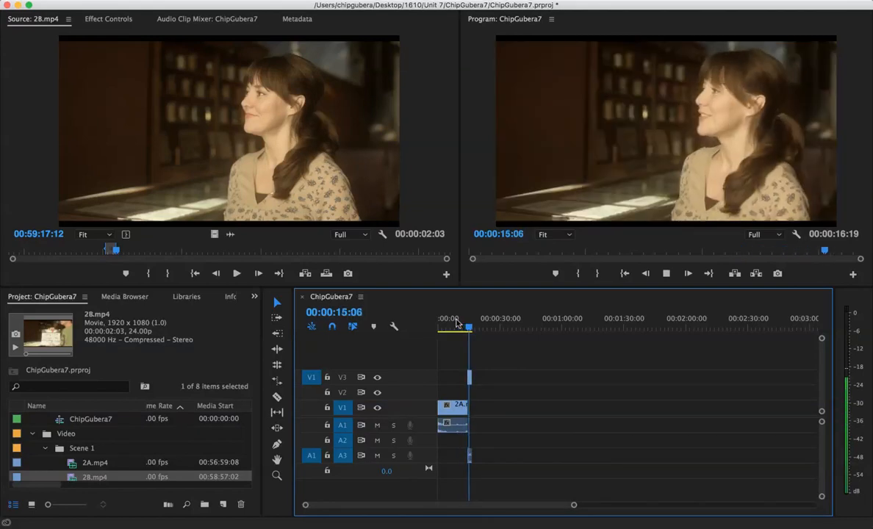
key("space")
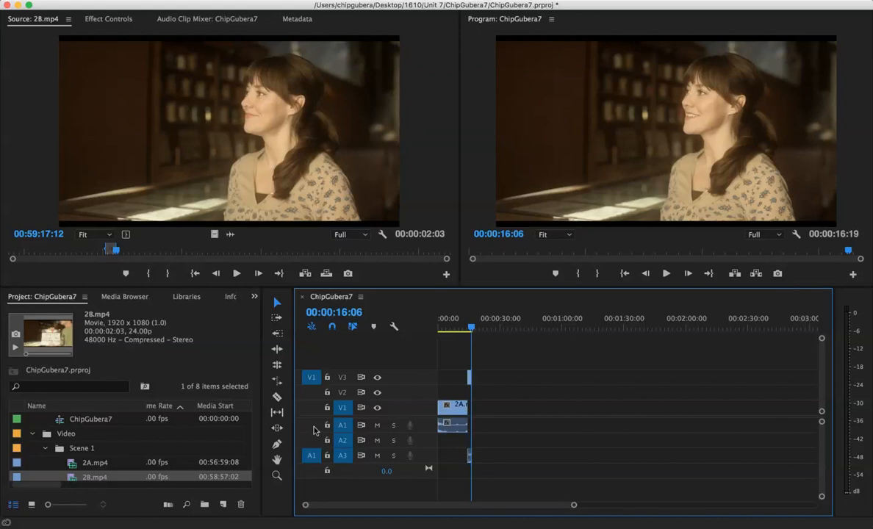
key("super+z")
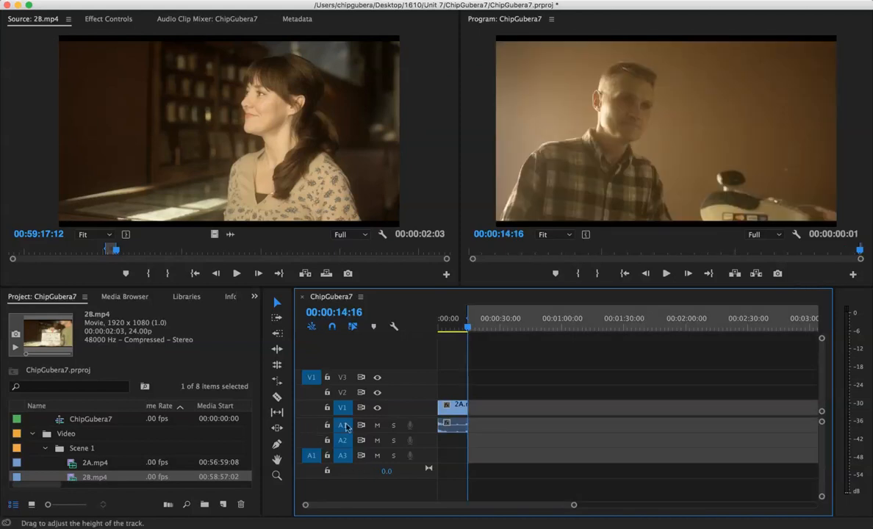
Step: Patch the source video to V1 and the source audio to A1, and turn off track targeting for A2 and A3
left_click(311, 407)
left_click(311, 425)
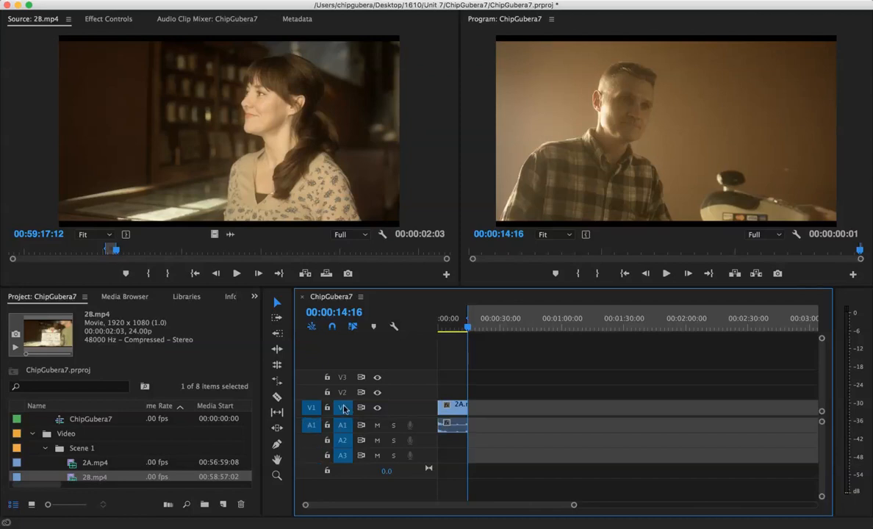
left_click(343, 457)
left_click(344, 441)
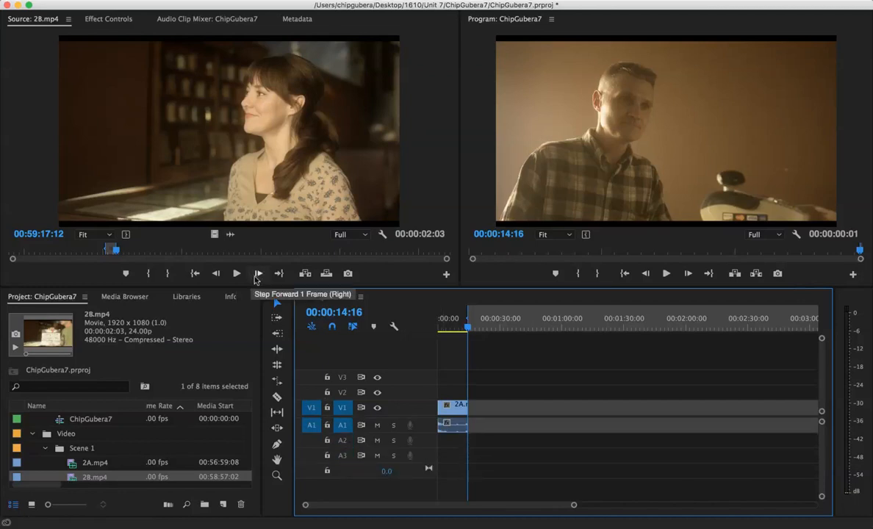
Step: Try inserting the marked 2B.mp4 section on V1 and A1 at the sequence's In point, and undo the edit
left_click(306, 274)
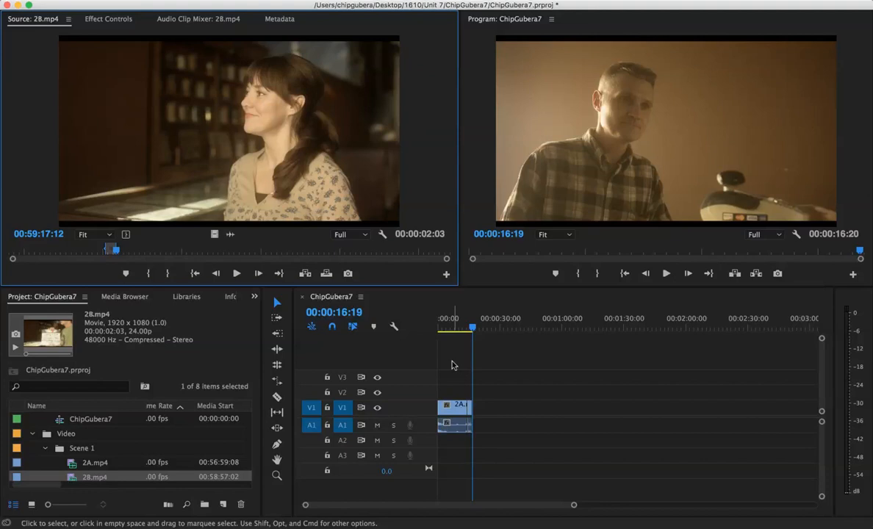
key("super+z")
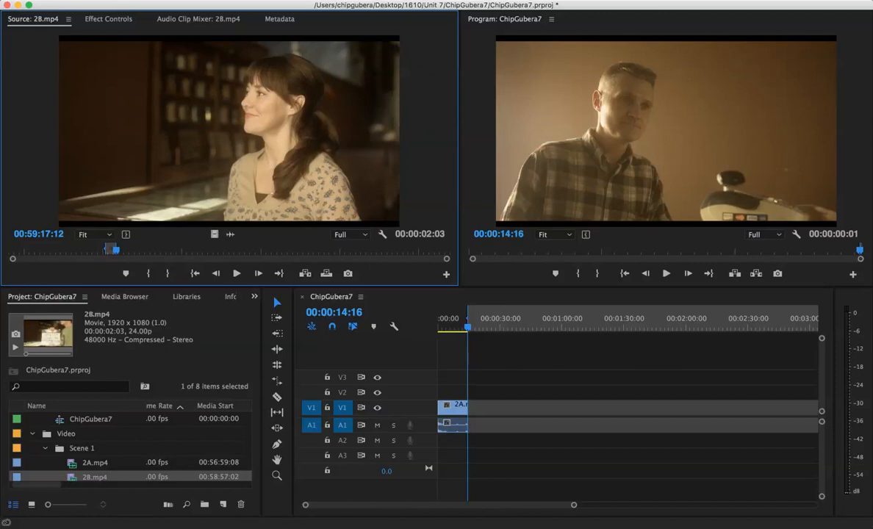
left_click(518, 3)
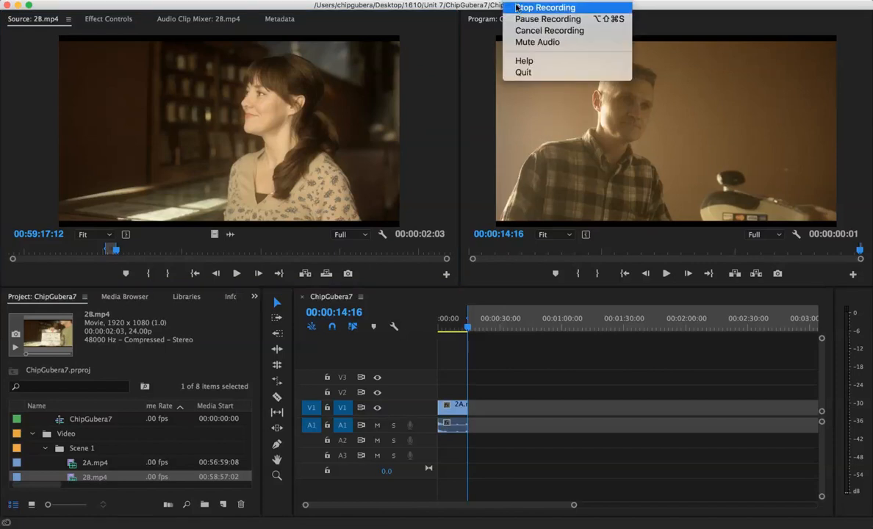